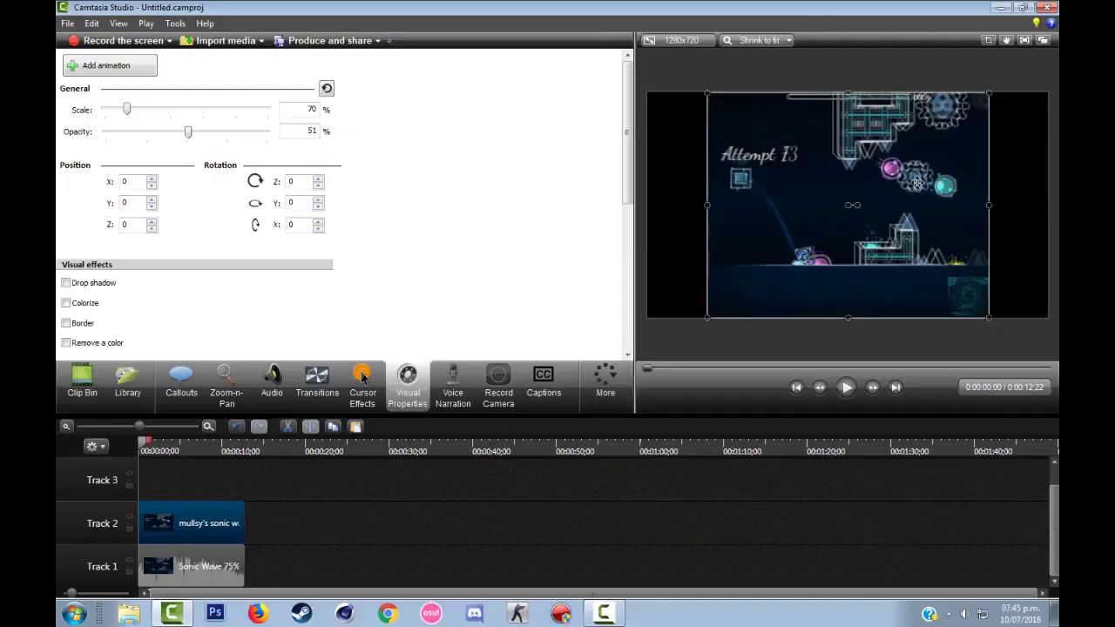
# Offset the semi-transparent Track 2 clip horizontally to X 200 to expose the clip underneath, and realign it at X 0
pyautogui.moveTo(897, 209); pyautogui.dragTo(960, 211)
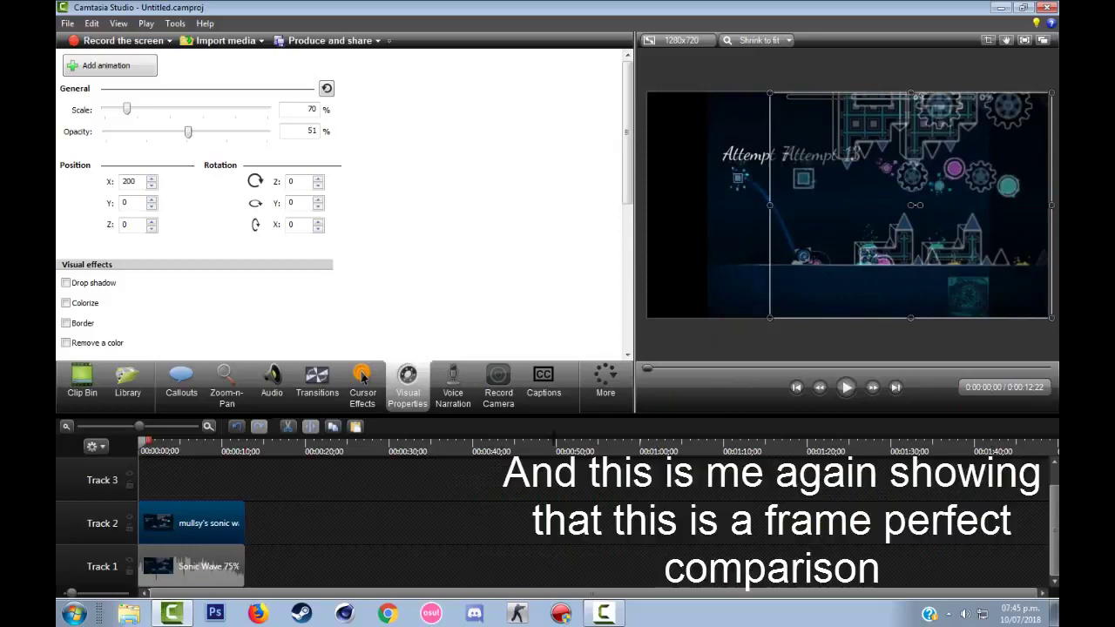
pyautogui.moveTo(243, 522)
pyautogui.mouseDown()
pyautogui.moveTo(299, 524)
pyautogui.moveTo(245, 523)
pyautogui.mouseUp()
pyautogui.moveTo(888, 286); pyautogui.dragTo(823, 286)
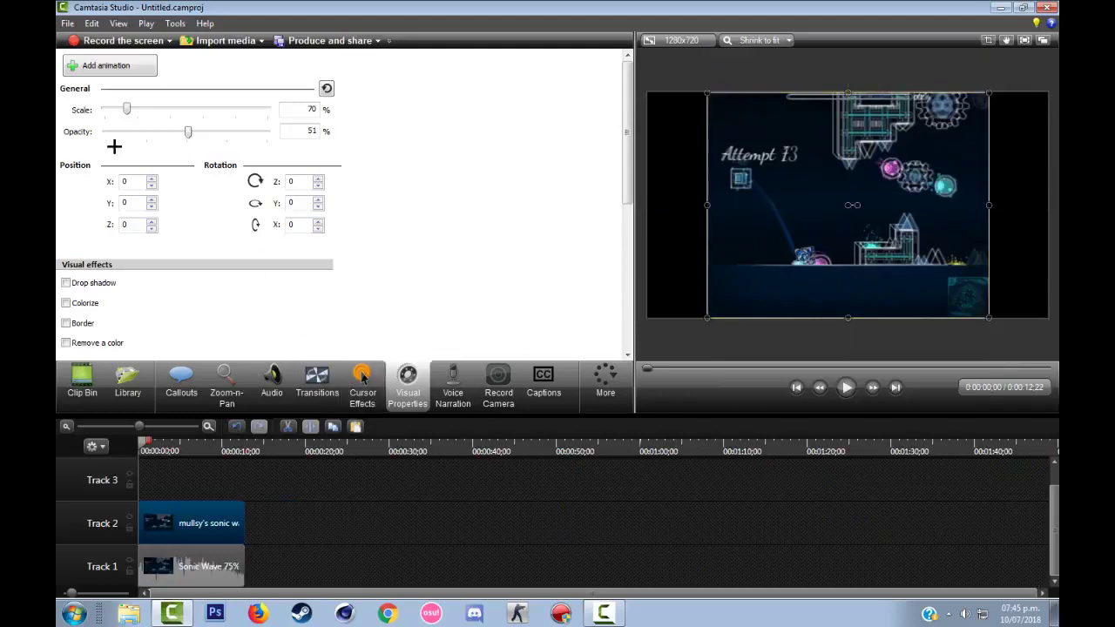
# Examine the overlaid Sonic Wave clips frame by frame from the start to beyond 0:00:08;06, comparing the icon's position in both recordings
pyautogui.click(873, 388)
pyautogui.click(873, 388)
pyautogui.click(872, 388)
pyautogui.click(872, 388)
pyautogui.click(872, 388)
pyautogui.click(872, 388)
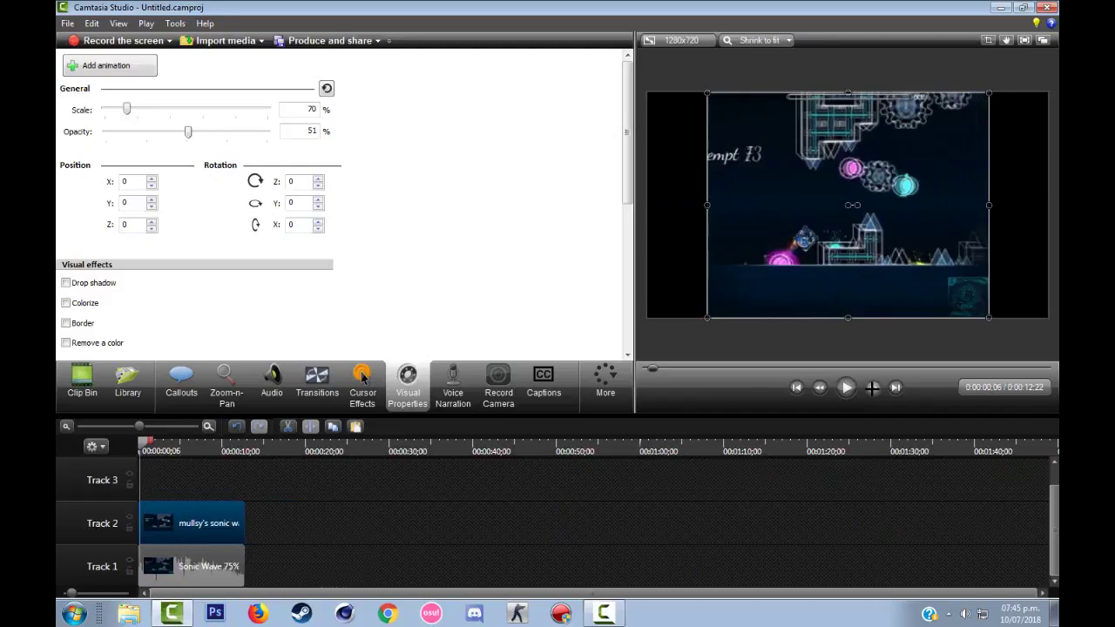
pyautogui.click(872, 387)
pyautogui.click(873, 388)
pyautogui.click(872, 388)
pyautogui.click(872, 388)
pyautogui.click(872, 388)
pyautogui.click(872, 388)
pyautogui.click(872, 388)
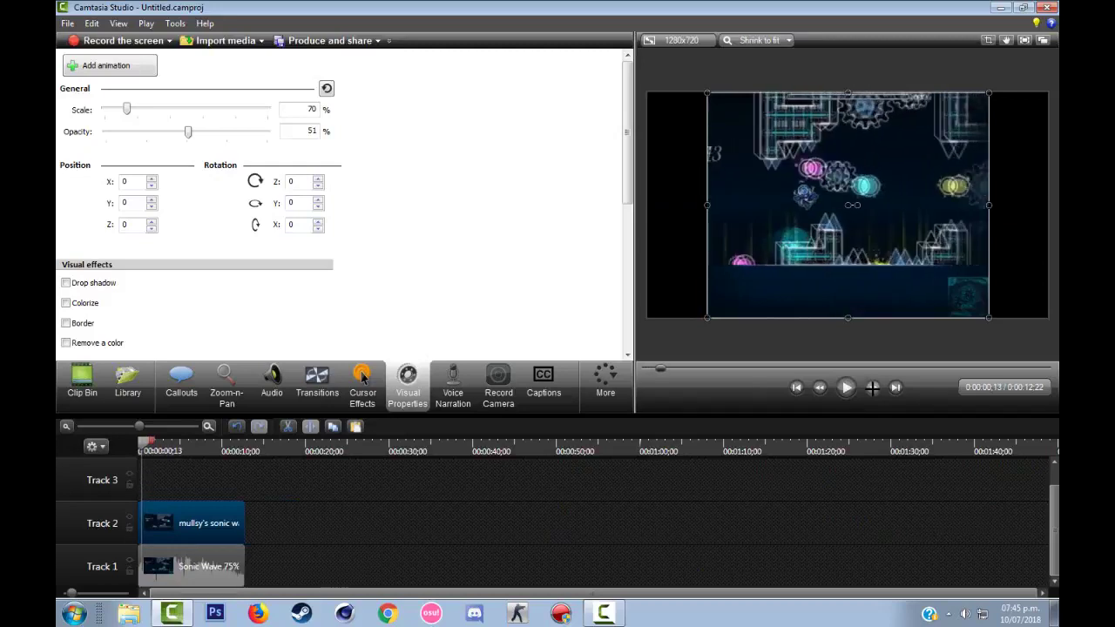
pyautogui.click(872, 388)
pyautogui.click(873, 388)
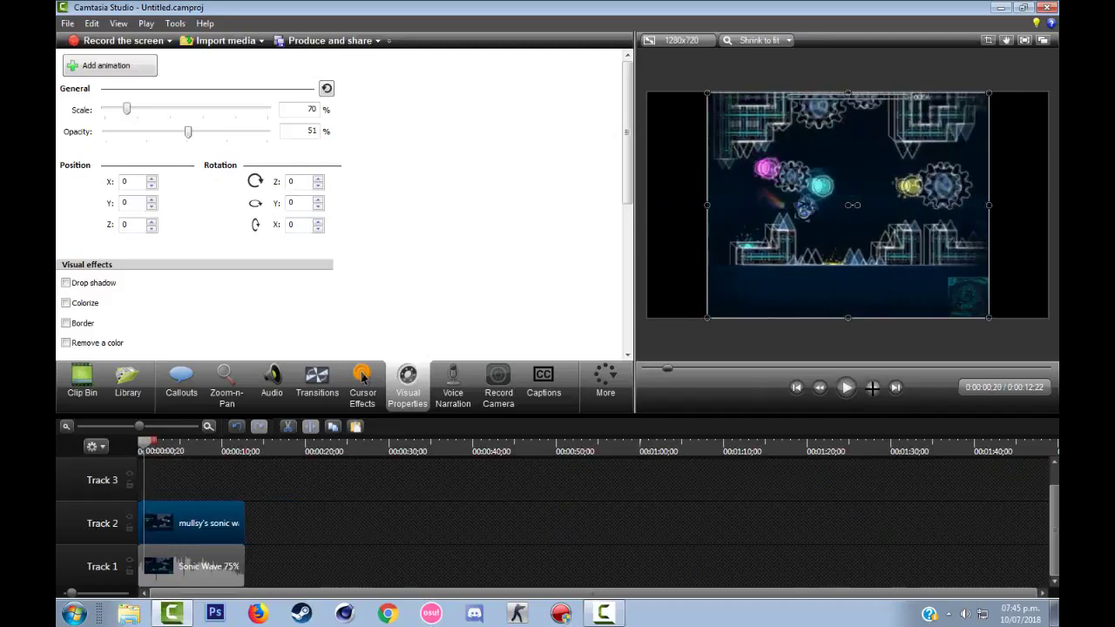
pyautogui.click(872, 388)
pyautogui.click(872, 388)
pyautogui.click(872, 388)
pyautogui.click(872, 388)
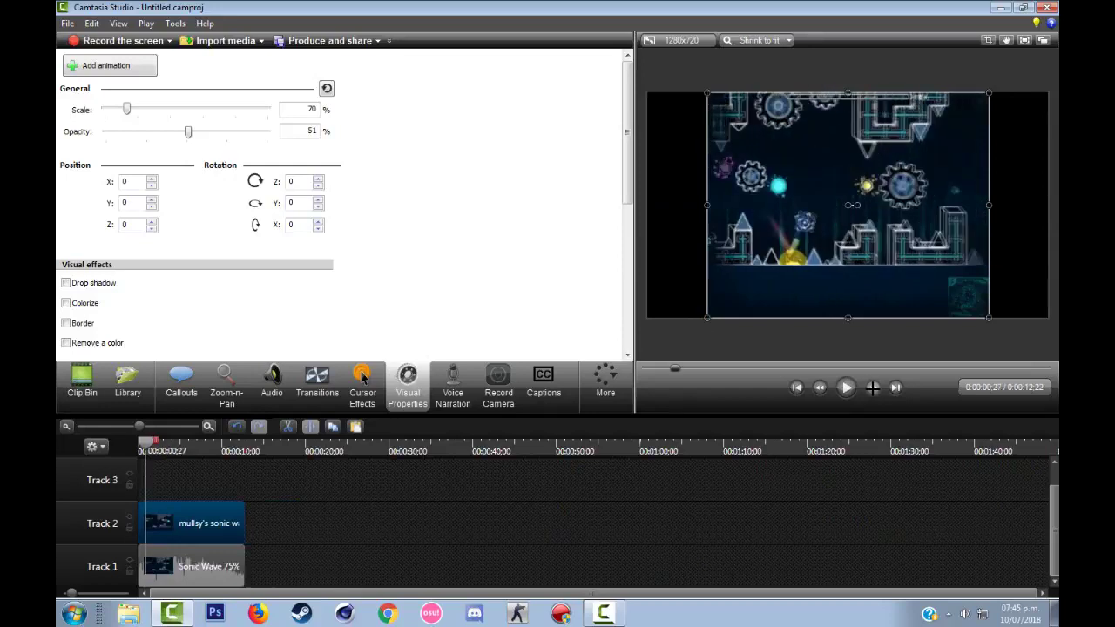
pyautogui.click(872, 387)
pyautogui.click(872, 388)
pyautogui.click(872, 388)
pyautogui.click(872, 388)
pyautogui.click(872, 387)
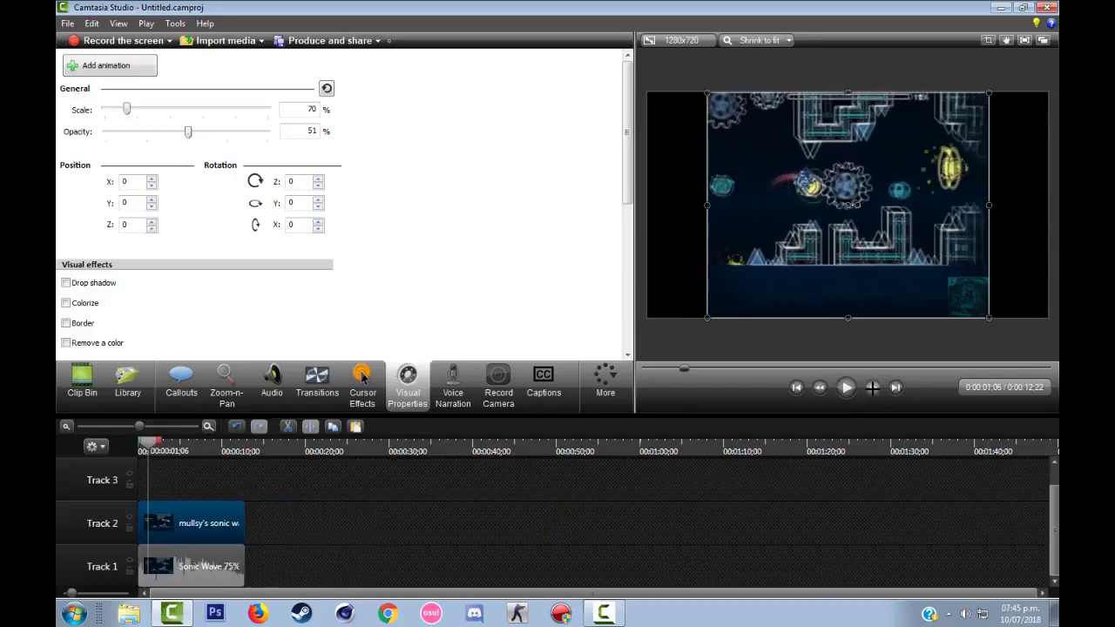
pyautogui.click(872, 388)
pyautogui.click(872, 388)
pyautogui.click(872, 387)
pyautogui.click(872, 388)
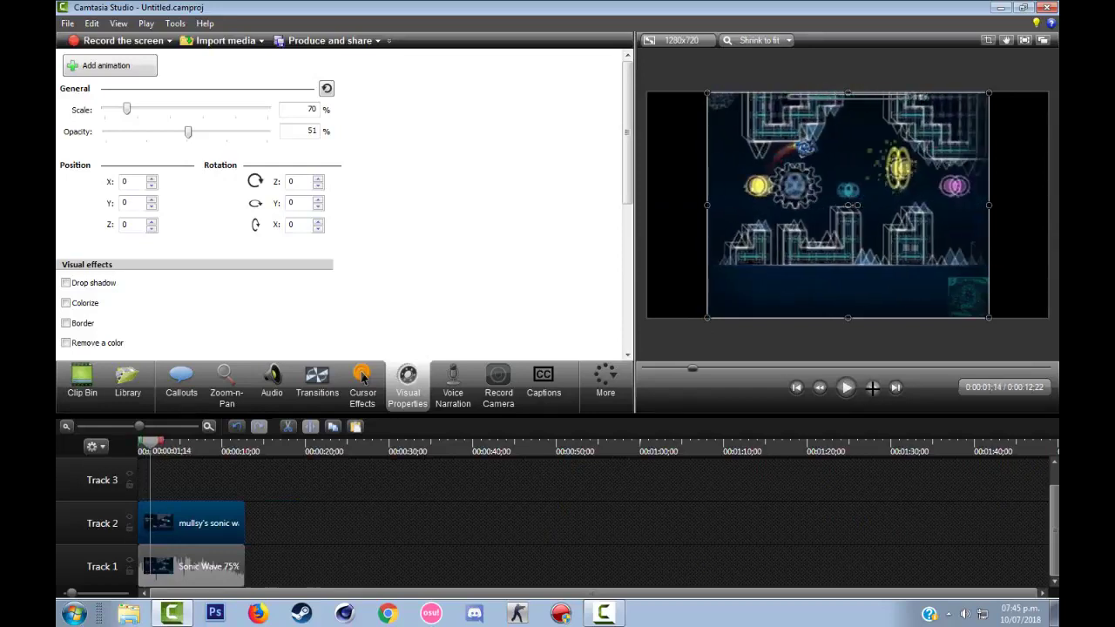
pyautogui.click(872, 388)
pyautogui.click(873, 387)
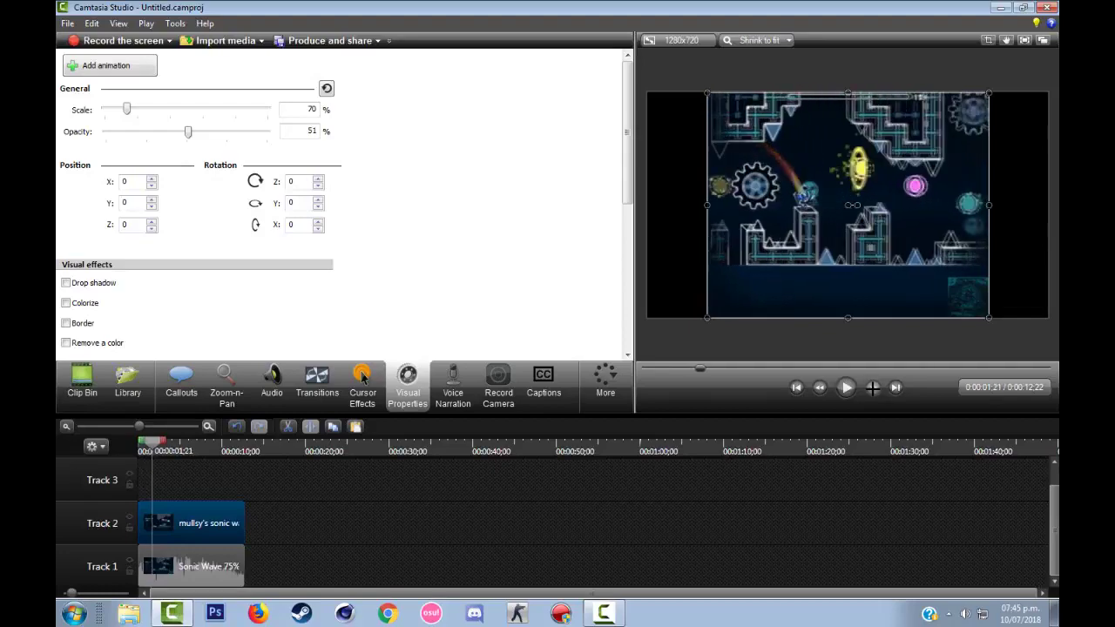
pyautogui.hotkey('ctrl', 'Right')
pyautogui.hotkey('ctrl', 'Right')
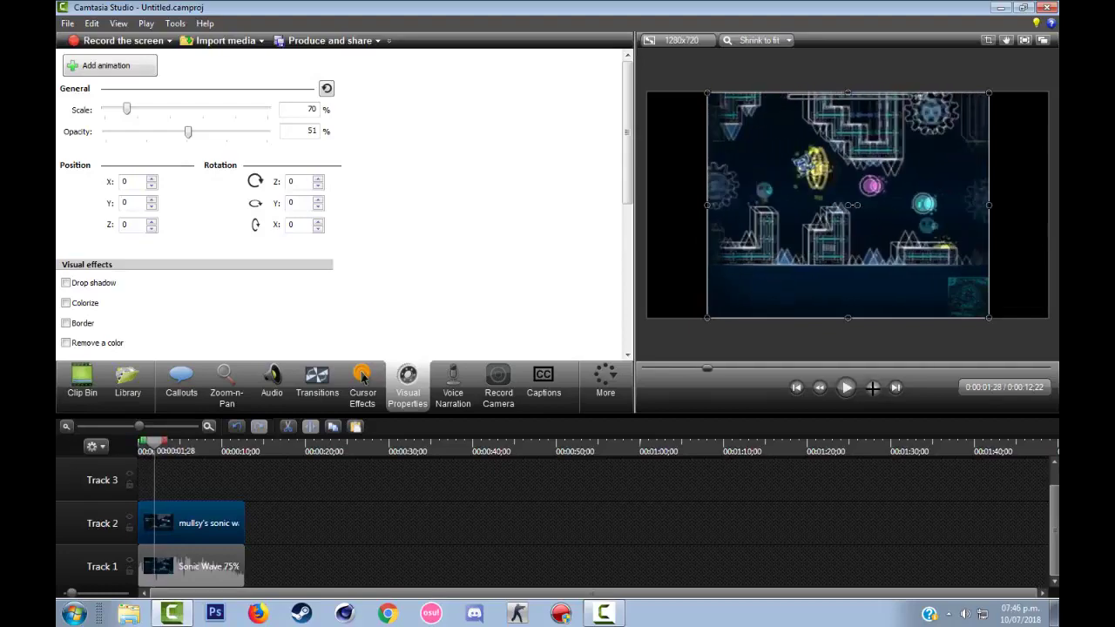
pyautogui.hotkey('ctrl', 'Right')
pyautogui.hotkey('ctrl', 'Right')
pyautogui.hotkey('ctrl', 'Right')
pyautogui.hotkey('ctrl', 'Right')
pyautogui.hotkey('ctrl', 'Right')
pyautogui.hotkey('ctrl', 'Right')
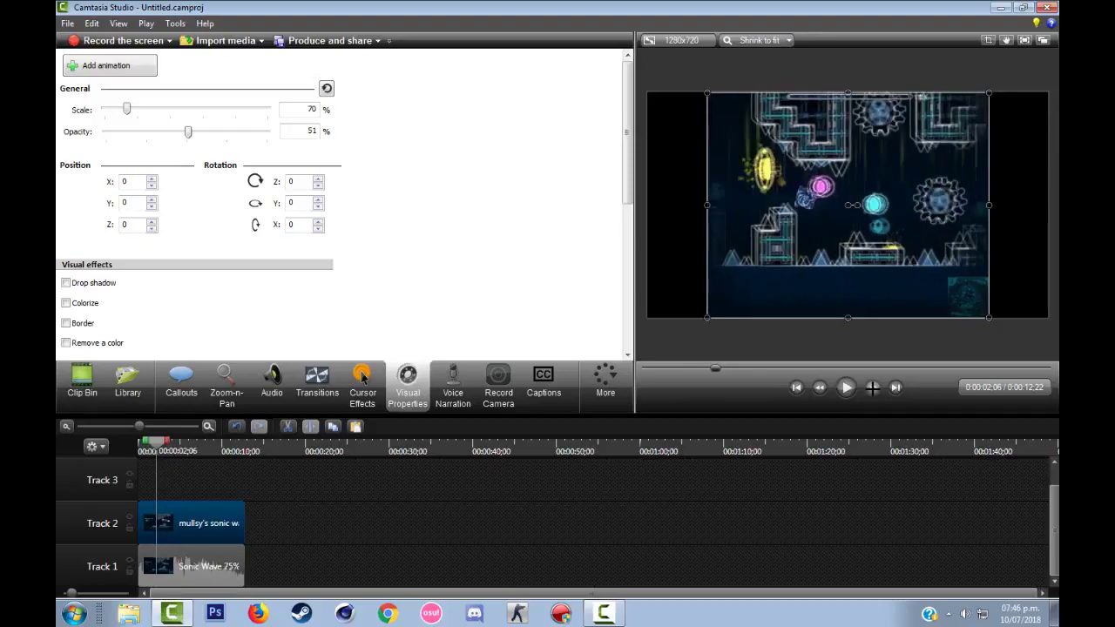
pyautogui.hotkey('ctrl', 'Right')
pyautogui.hotkey('ctrl', 'Right')
pyautogui.hotkey('ctrl', 'Right')
pyautogui.hotkey('ctrl', 'Right')
pyautogui.hotkey('ctrl', 'Right')
pyautogui.hotkey('ctrl', 'Right')
pyautogui.hotkey('ctrl', 'Right')
pyautogui.hotkey('ctrl', 'Right')
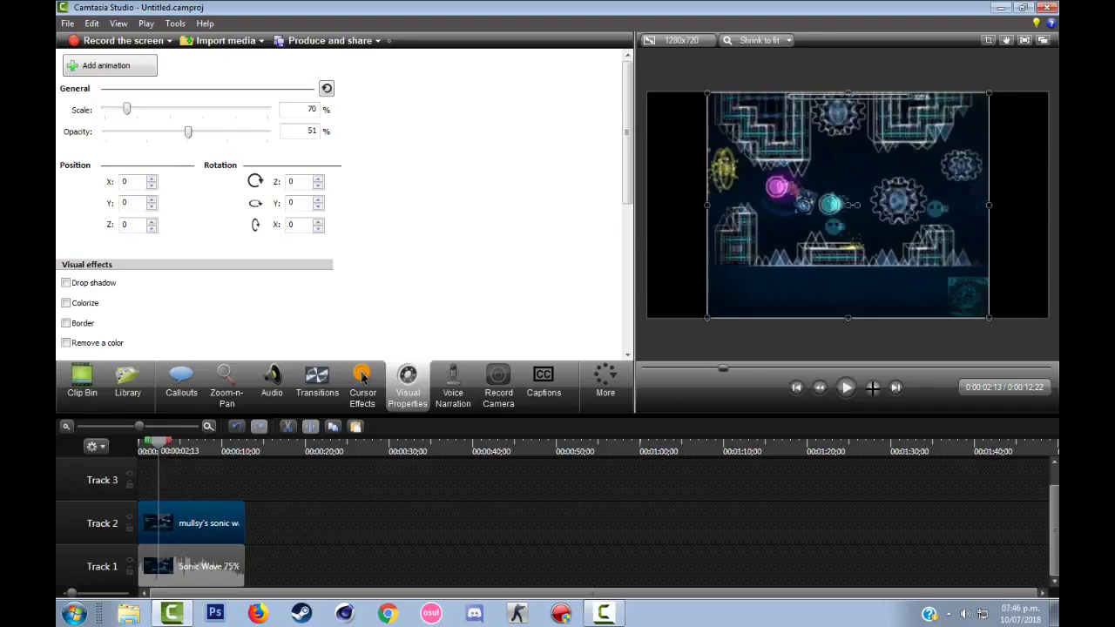
pyautogui.hotkey('ctrl', 'Right')
pyautogui.hotkey('ctrl', 'Right')
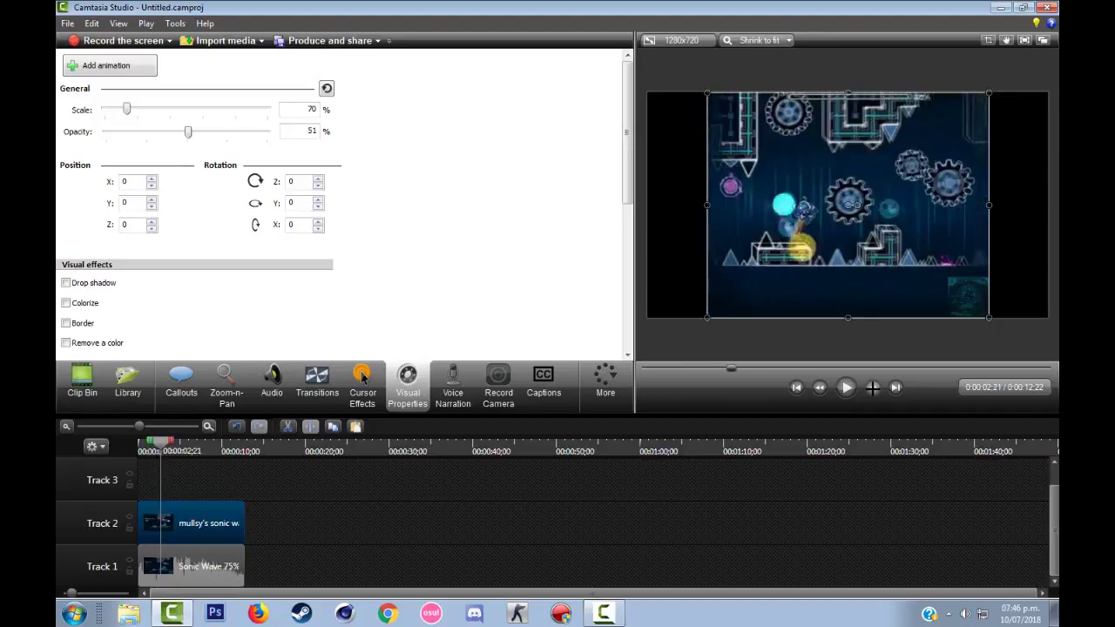
pyautogui.hotkey('ctrl', 'Right')
pyautogui.hotkey('ctrl', 'Right')
pyautogui.hotkey('ctrl', 'Right')
pyautogui.hotkey('ctrl', 'Right')
pyautogui.hotkey('ctrl', 'Right')
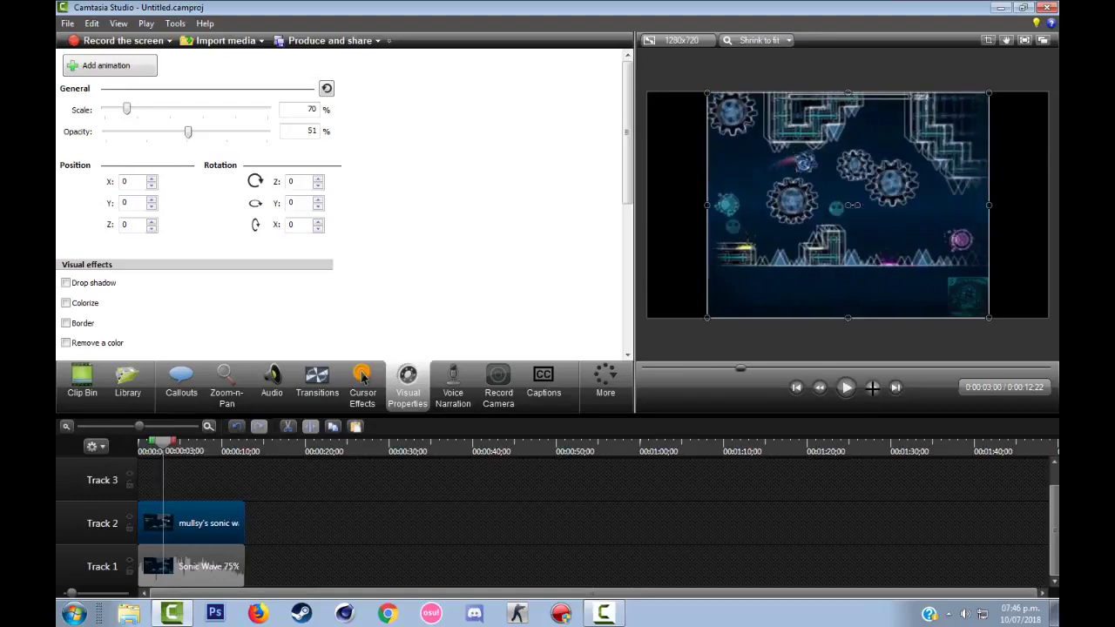
pyautogui.hotkey('ctrl', 'Right')
pyautogui.hotkey('ctrl', 'Right')
pyautogui.hotkey('ctrl', 'Right')
pyautogui.hotkey('ctrl', 'Right')
pyautogui.hotkey('ctrl', 'Right')
pyautogui.hotkey('ctrl', 'Right')
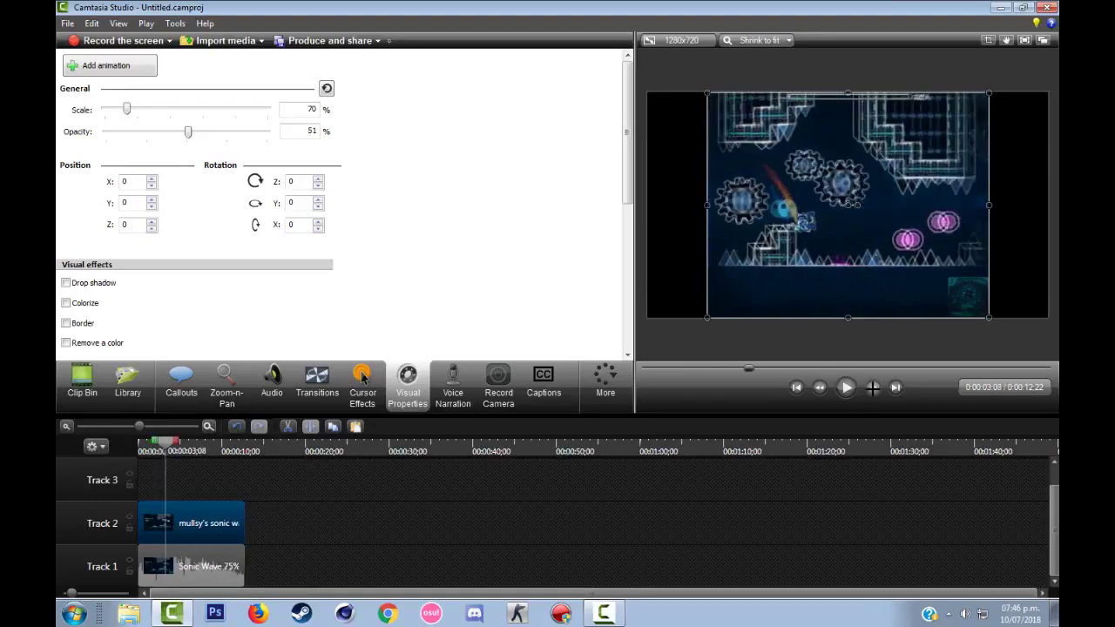
pyautogui.hotkey('ctrl', 'Right')
pyautogui.hotkey('ctrl', 'Right')
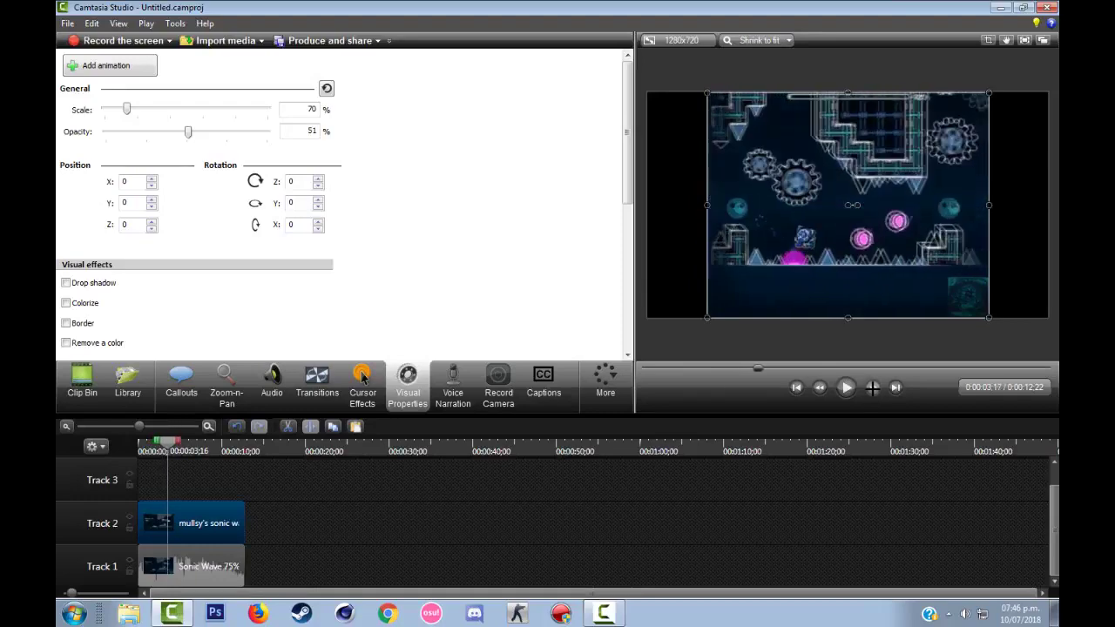
pyautogui.hotkey('ctrl', 'Right')
pyautogui.hotkey('ctrl', 'Right')
pyautogui.hotkey('ctrl', 'Right')
pyautogui.hotkey('ctrl', 'Right')
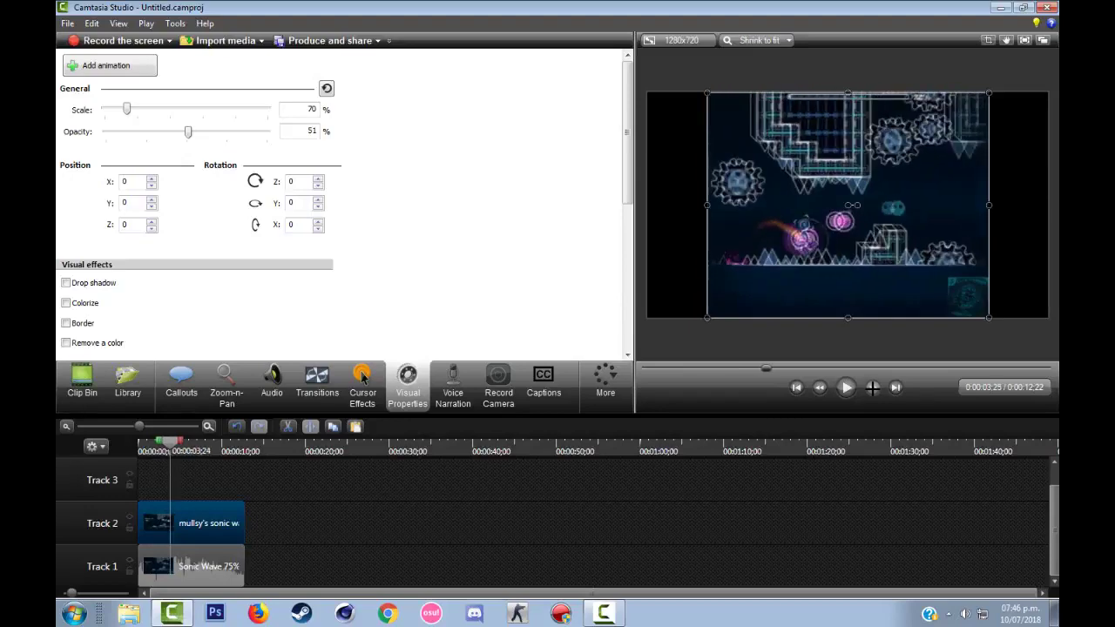
pyautogui.hotkey('ctrl', 'Right')
pyautogui.hotkey('ctrl', 'Right')
pyautogui.hotkey('ctrl', 'Right')
pyautogui.hotkey('ctrl', 'Right')
pyautogui.hotkey('ctrl', 'Right')
pyautogui.hotkey('ctrl', 'Right')
pyautogui.hotkey('ctrl', 'Right')
pyautogui.hotkey('ctrl', 'Right')
pyautogui.hotkey('ctrl', 'Right')
pyautogui.hotkey('ctrl', 'Right')
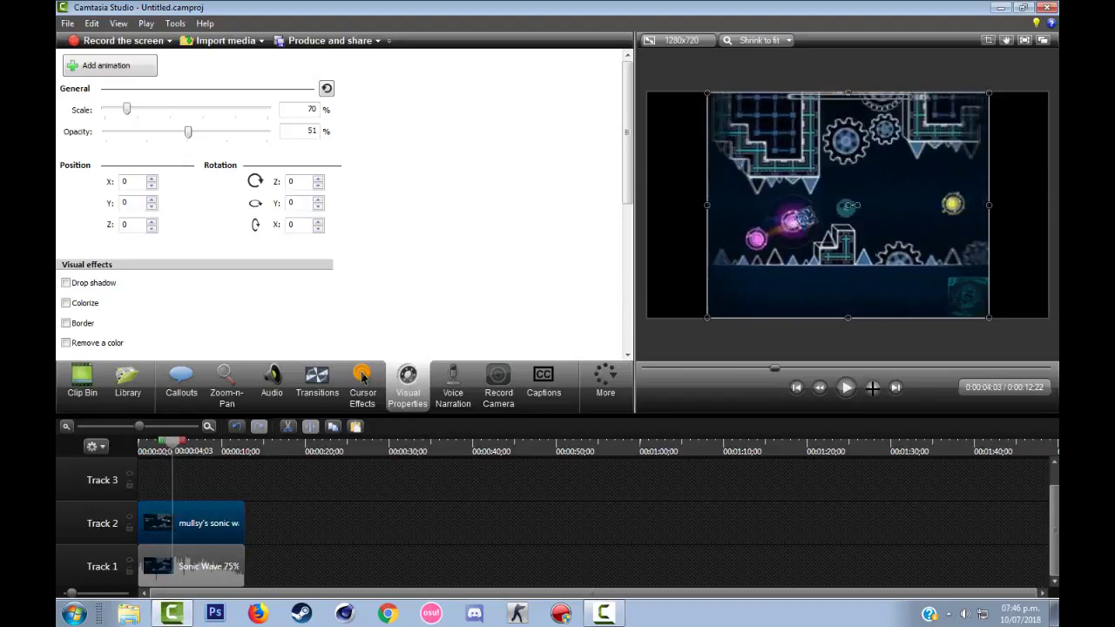
pyautogui.hotkey('ctrl', 'Right')
pyautogui.hotkey('ctrl', 'Right')
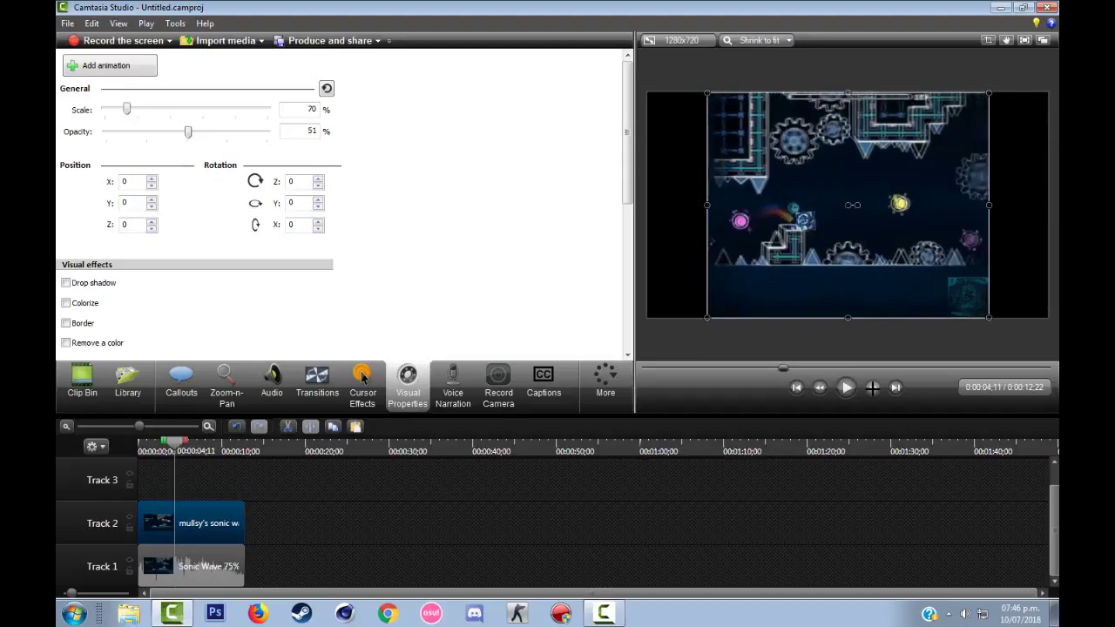
pyautogui.hotkey('ctrl', 'Right')
pyautogui.hotkey('ctrl', 'Right')
pyautogui.hotkey('ctrl', 'Right')
pyautogui.hotkey('ctrl', 'Right')
pyautogui.hotkey('ctrl', 'Right')
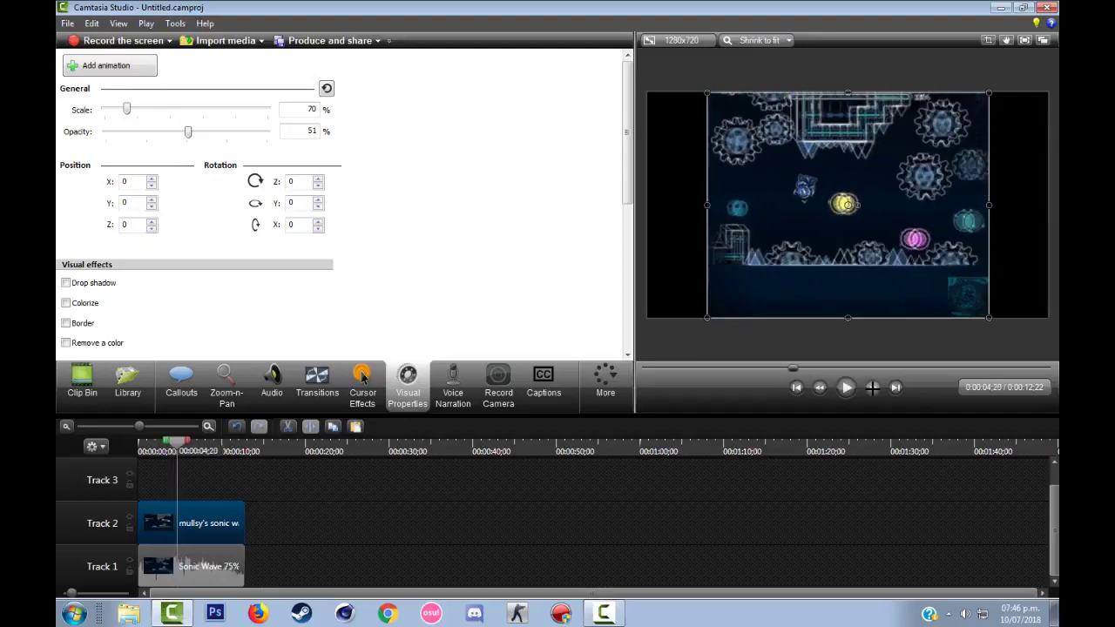
pyautogui.hotkey('ctrl', 'Right')
pyautogui.hotkey('ctrl', 'Right')
pyautogui.hotkey('ctrl', 'Right')
pyautogui.hotkey('ctrl', 'Right')
pyautogui.hotkey('ctrl', 'Right')
pyautogui.hotkey('ctrl', 'Right')
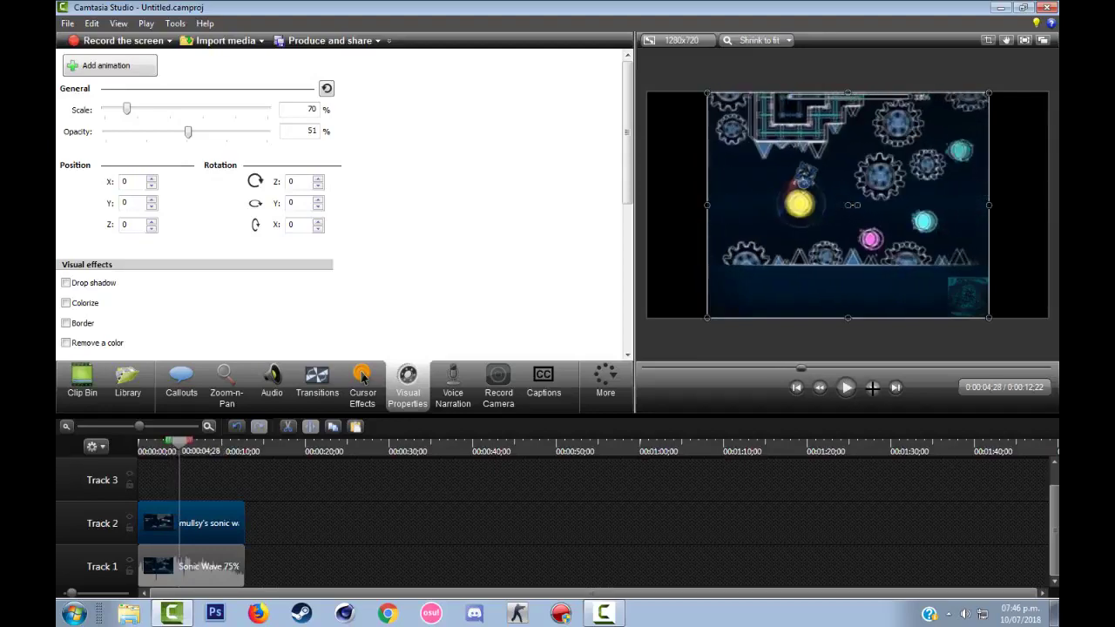
pyautogui.hotkey('ctrl', 'Right')
pyautogui.hotkey('ctrl', 'Right')
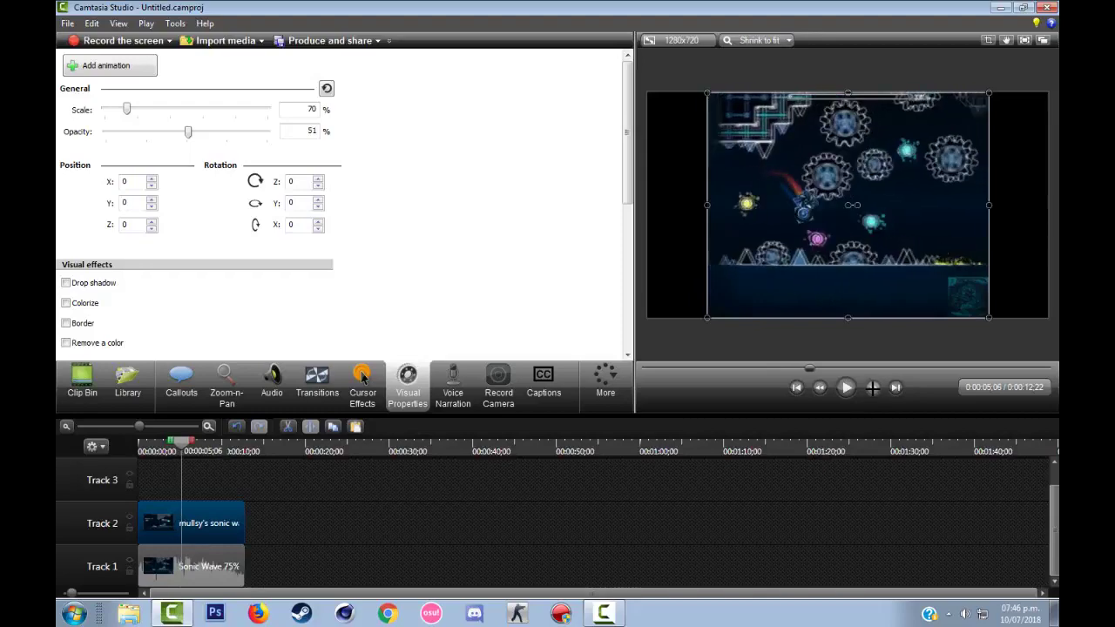
pyautogui.hotkey('ctrl', 'Right')
pyautogui.hotkey('ctrl', 'Right')
pyautogui.hotkey('ctrl', 'Right')
pyautogui.hotkey('ctrl', 'Right')
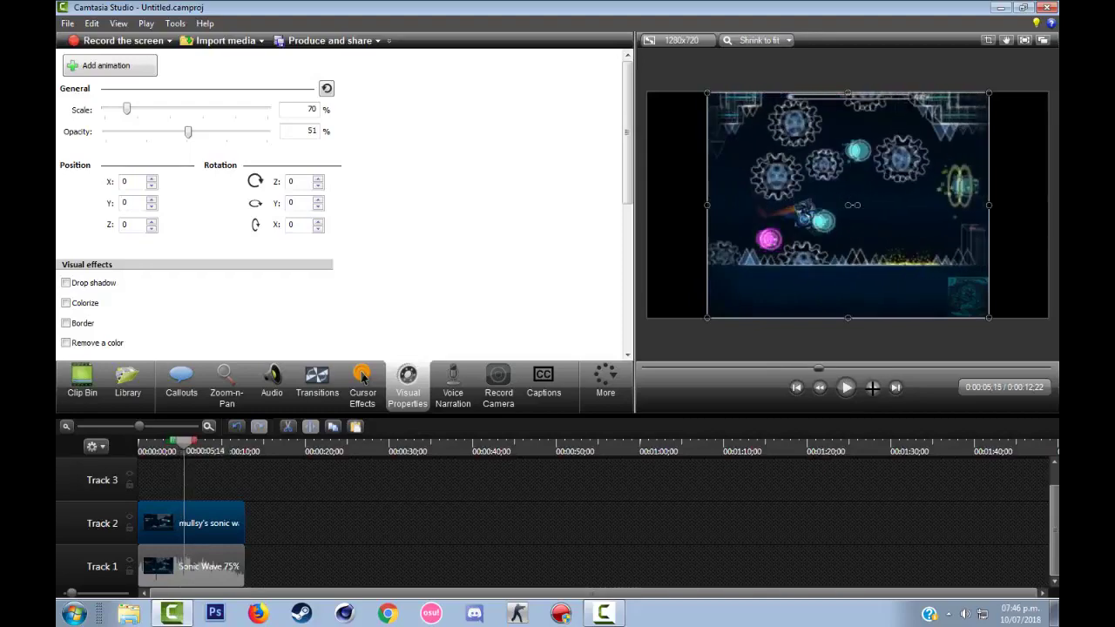
pyautogui.hotkey('ctrl', 'Right')
pyautogui.hotkey('ctrl', 'Right')
pyautogui.hotkey('ctrl', 'Right')
pyautogui.hotkey('ctrl', 'Right')
pyautogui.hotkey('ctrl', 'Right')
pyautogui.hotkey('ctrl', 'Right')
pyautogui.hotkey('ctrl', 'Right')
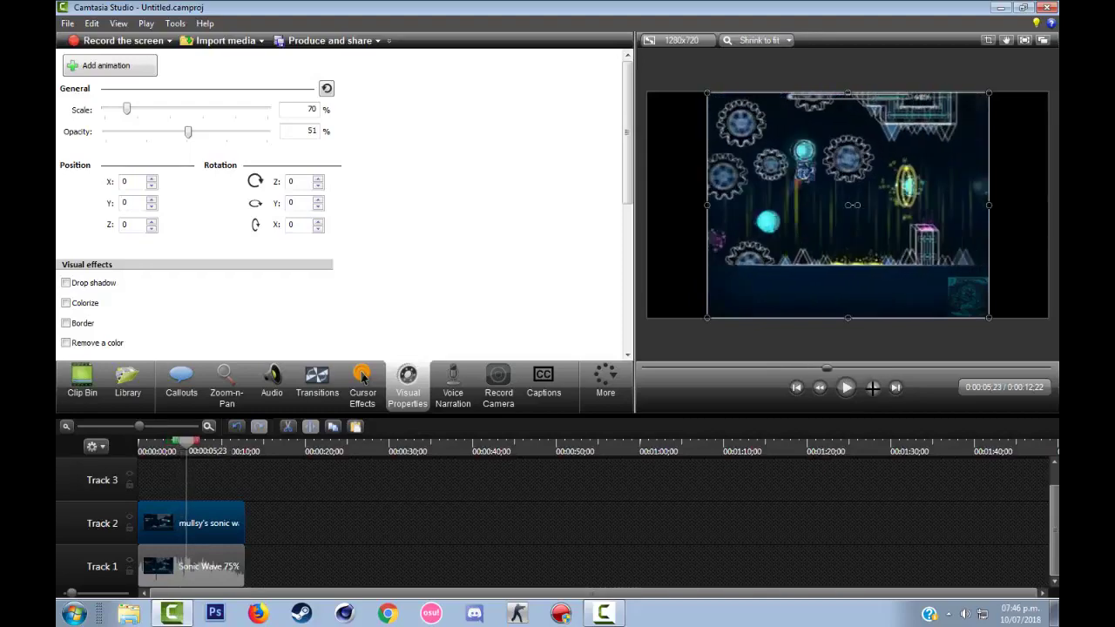
pyautogui.hotkey('ctrl', 'Right')
pyautogui.hotkey('ctrl', 'Right')
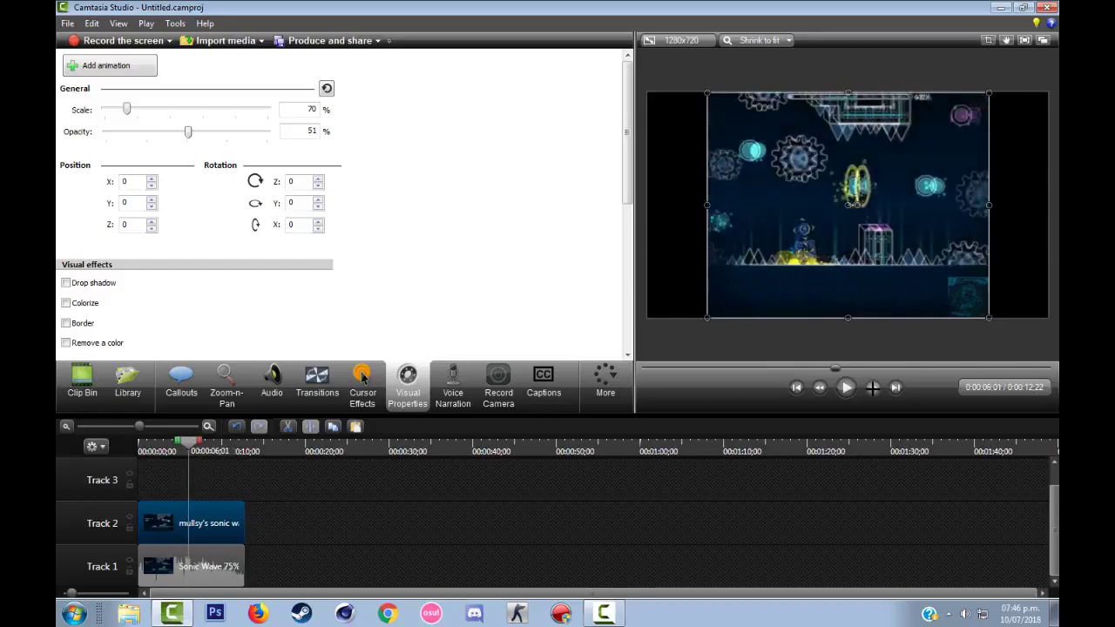
pyautogui.hotkey('ctrl', 'Right')
pyautogui.hotkey('ctrl', 'Right')
pyautogui.hotkey('ctrl', 'Right')
pyautogui.hotkey('ctrl', 'Right')
pyautogui.hotkey('ctrl', 'Right')
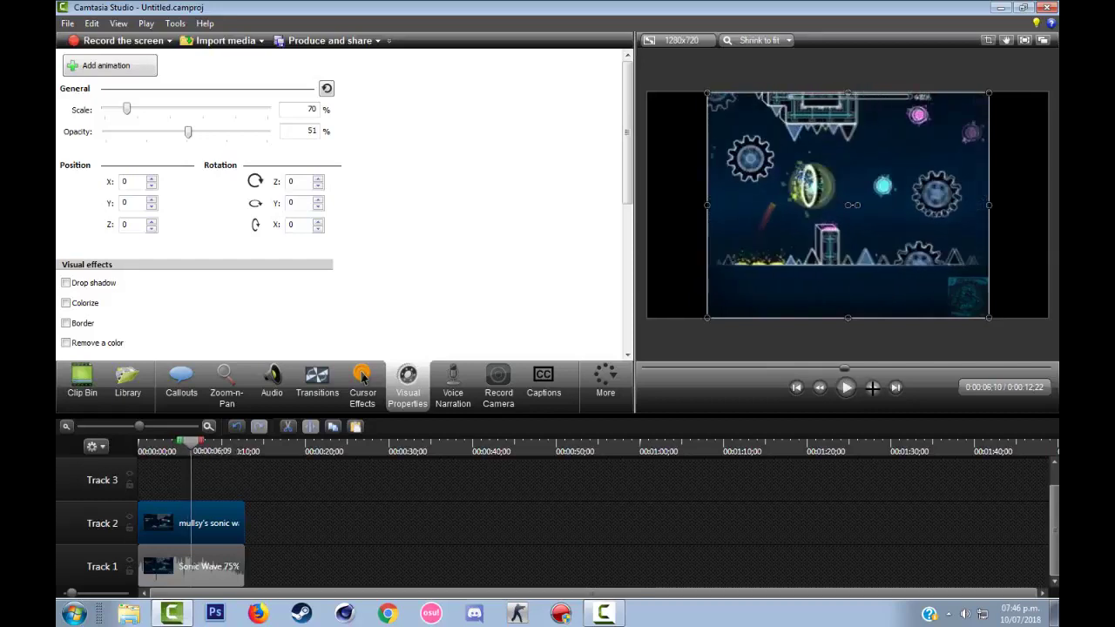
pyautogui.hotkey('ctrl', 'Right')
pyautogui.hotkey('ctrl', 'Right')
pyautogui.hotkey('ctrl', 'Right')
pyautogui.hotkey('ctrl', 'Right')
pyautogui.hotkey('ctrl', 'Right')
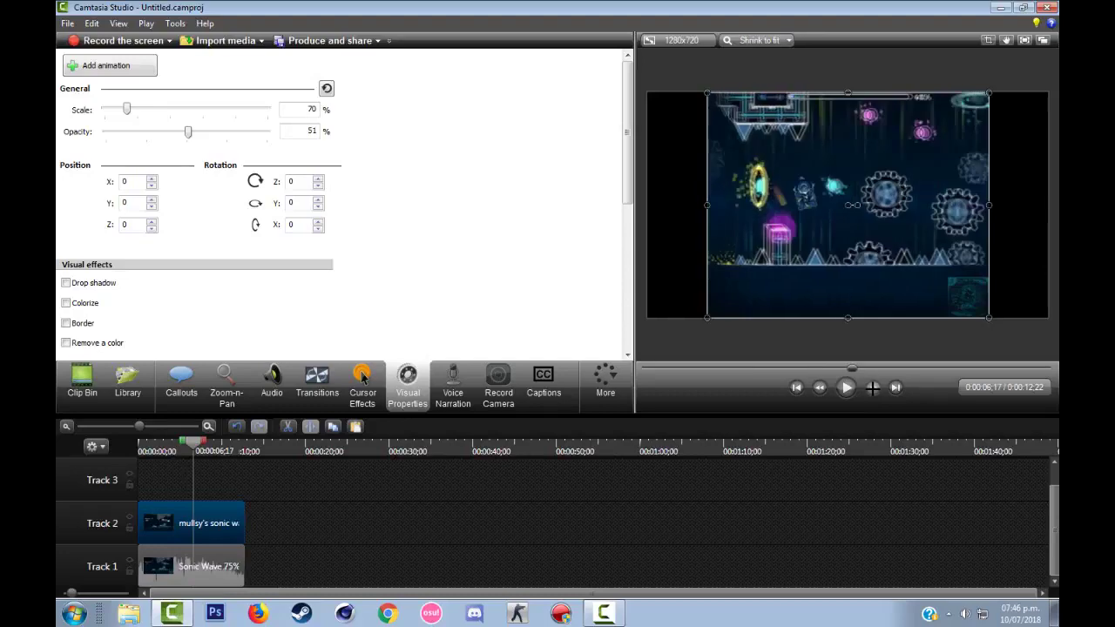
pyautogui.hotkey('ctrl', 'Right')
pyautogui.hotkey('ctrl', 'Right')
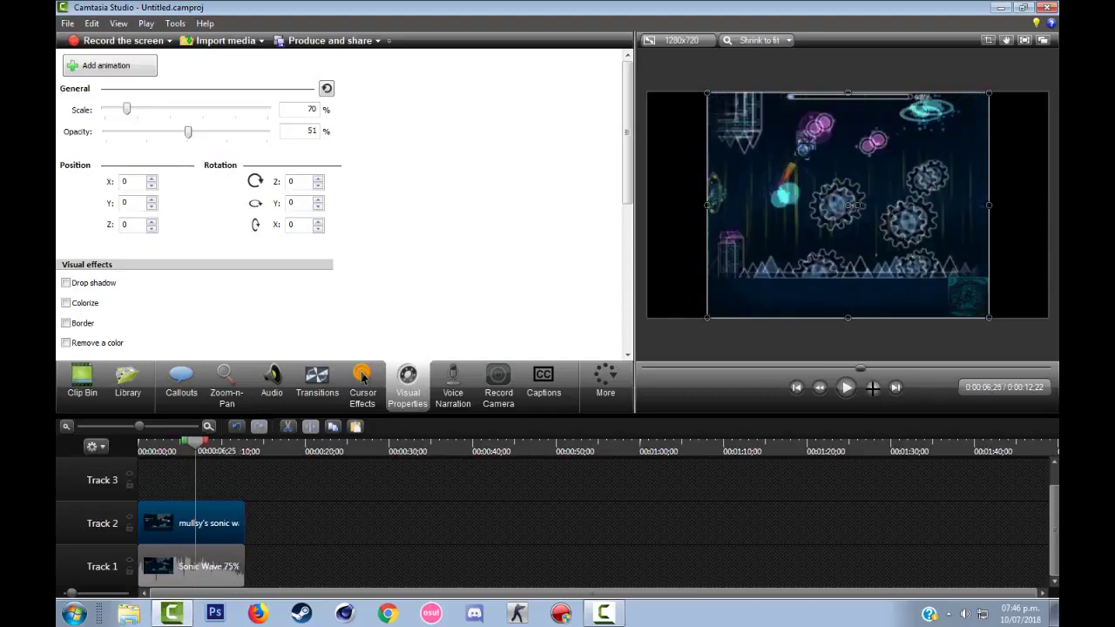
pyautogui.hotkey('ctrl', 'Right')
pyautogui.hotkey('ctrl', 'Right')
pyautogui.hotkey('ctrl', 'Right')
pyautogui.hotkey('ctrl', 'Right')
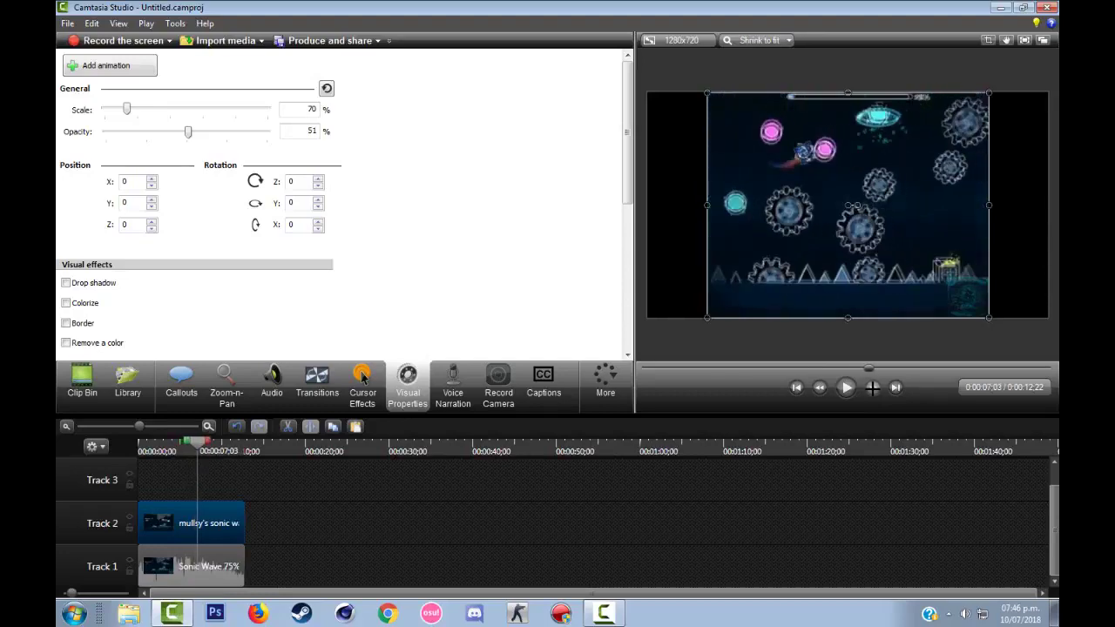
pyautogui.hotkey('ctrl', 'Right')
pyautogui.hotkey('ctrl', 'Right')
pyautogui.hotkey('ctrl', 'Right')
pyautogui.hotkey('ctrl', 'Right')
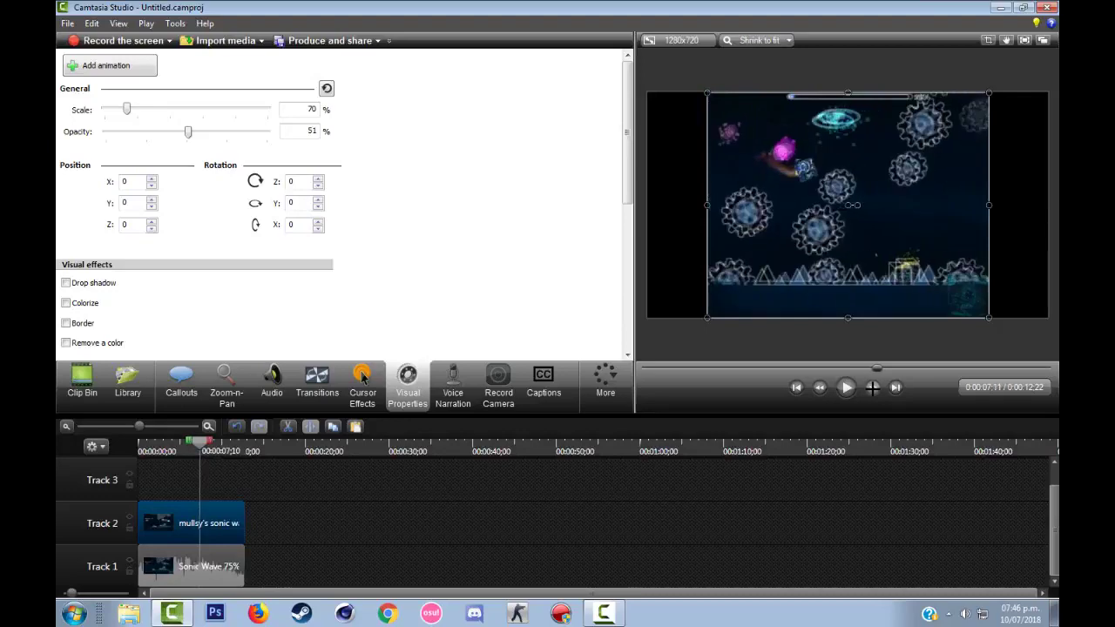
pyautogui.hotkey('ctrl', 'Right')
pyautogui.hotkey('ctrl', 'Right')
pyautogui.hotkey('ctrl', 'Right')
pyautogui.hotkey('ctrl', 'Right')
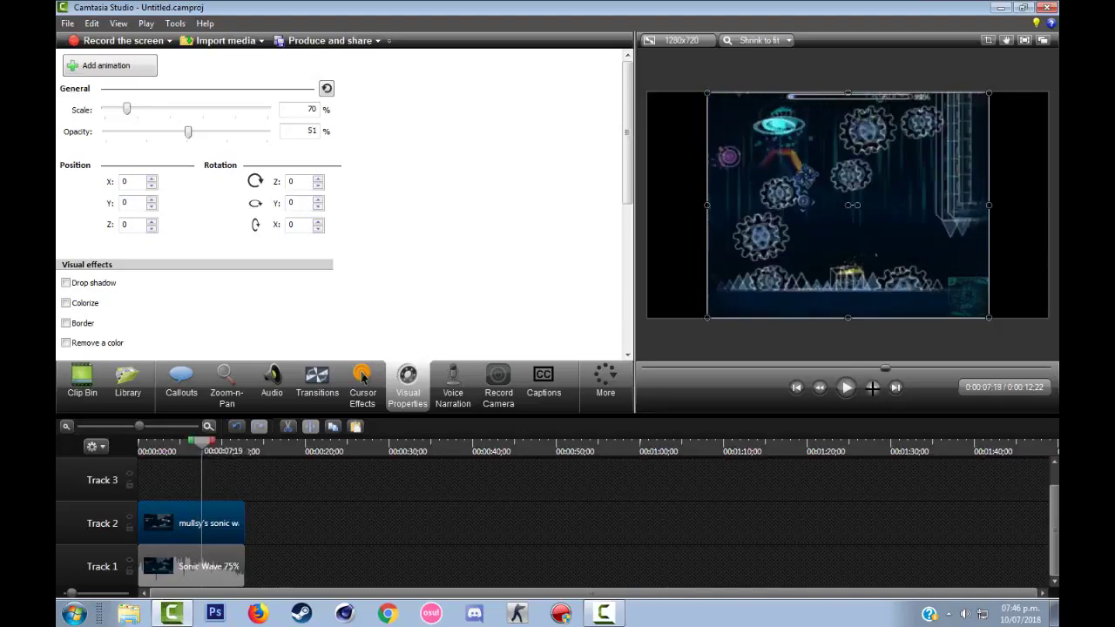
pyautogui.hotkey('ctrl', 'Right')
pyautogui.hotkey('ctrl', 'Right')
pyautogui.hotkey('ctrl', 'Right')
pyautogui.hotkey('ctrl', 'Right')
pyautogui.hotkey('ctrl', 'Right')
pyautogui.hotkey('ctrl', 'Right')
pyautogui.hotkey('ctrl', 'Right')
pyautogui.hotkey('ctrl', 'Right')
pyautogui.hotkey('ctrl', 'Right')
pyautogui.hotkey('ctrl', 'Right')
pyautogui.hotkey('ctrl', 'Right')
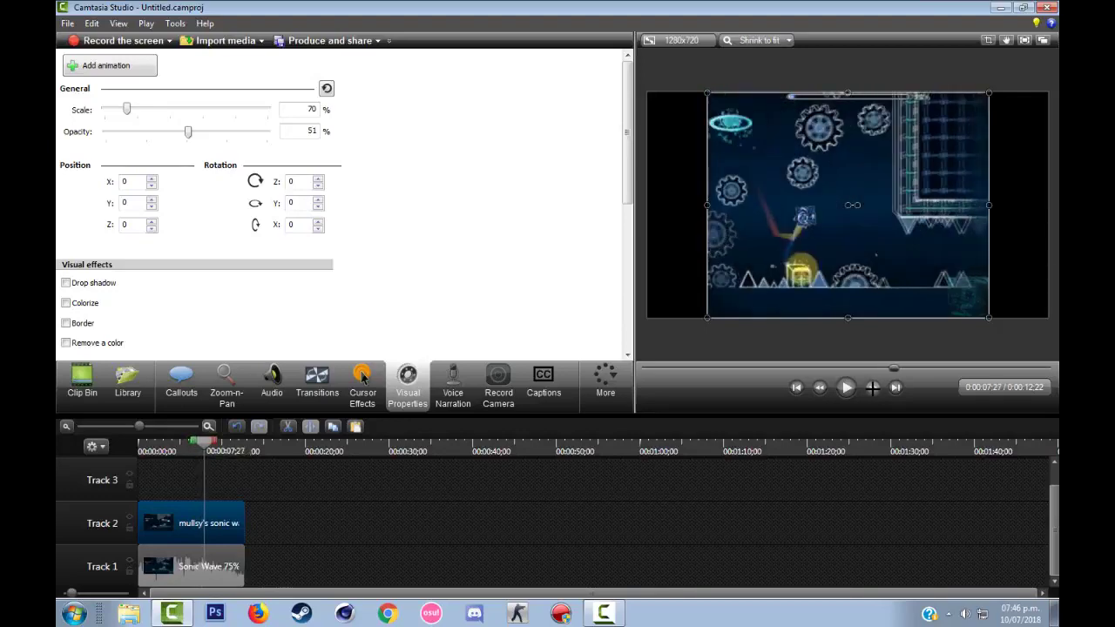
pyautogui.hotkey('ctrl', 'Right')
pyautogui.hotkey('ctrl', 'Right')
pyautogui.hotkey('ctrl', 'Right')
pyautogui.hotkey('ctrl', 'Right')
pyautogui.hotkey('ctrl', 'Right')
pyautogui.hotkey('ctrl', 'Right')
pyautogui.hotkey('ctrl', 'Right')
pyautogui.hotkey('ctrl', 'Right')
pyautogui.hotkey('ctrl', 'Right')
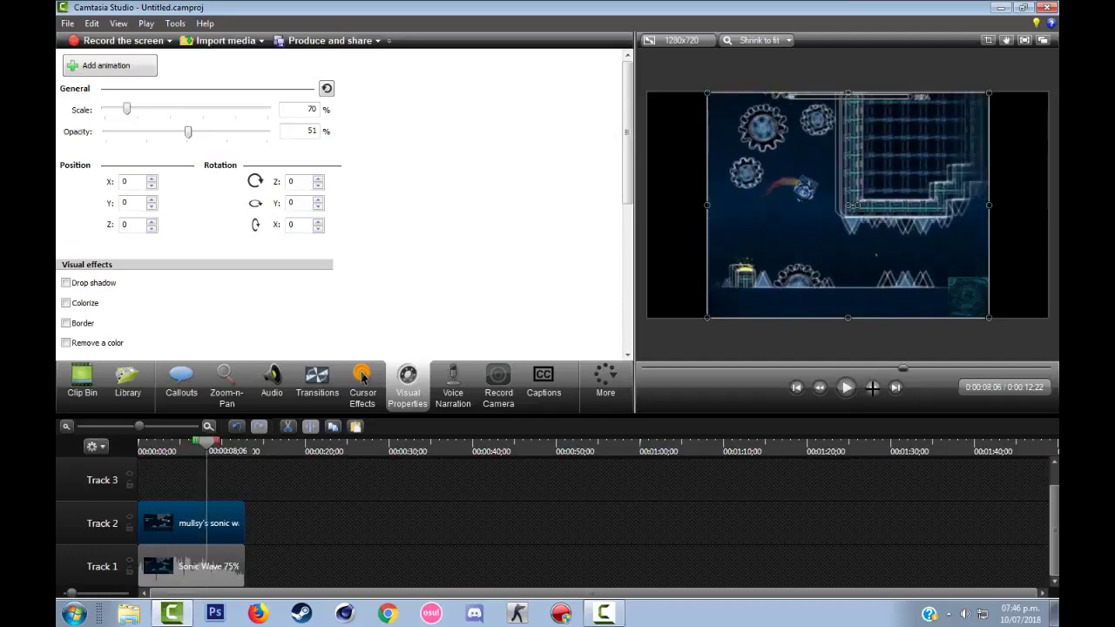
pyautogui.hotkey('ctrl', 'Right')
pyautogui.hotkey('ctrl', 'Right')
pyautogui.hotkey('ctrl', 'Right')
pyautogui.hotkey('ctrl', 'Right')
pyautogui.hotkey('ctrl', 'Right')
pyautogui.hotkey('ctrl', 'Right')
pyautogui.hotkey('ctrl', 'Right')
pyautogui.hotkey('ctrl', 'Right')
pyautogui.hotkey('ctrl', 'Right')
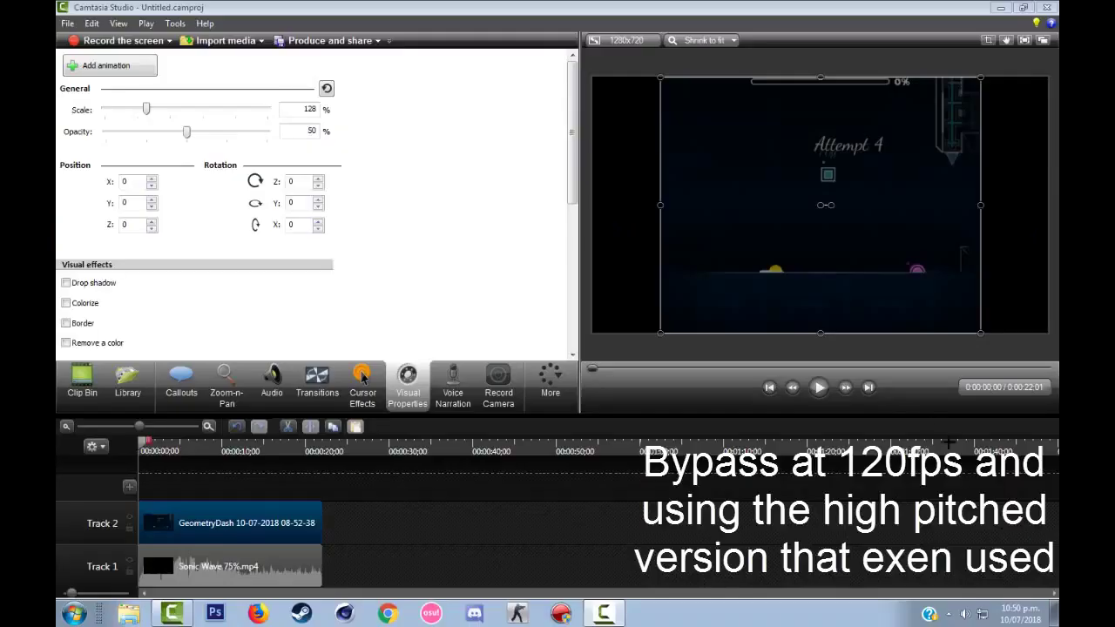
# Examine the overlaid 120 fps bypass and Sonic Wave 75% clips frame by frame from the start to 0:00:01;00, comparing icon and obstacle alignment
pyautogui.click(819, 387)
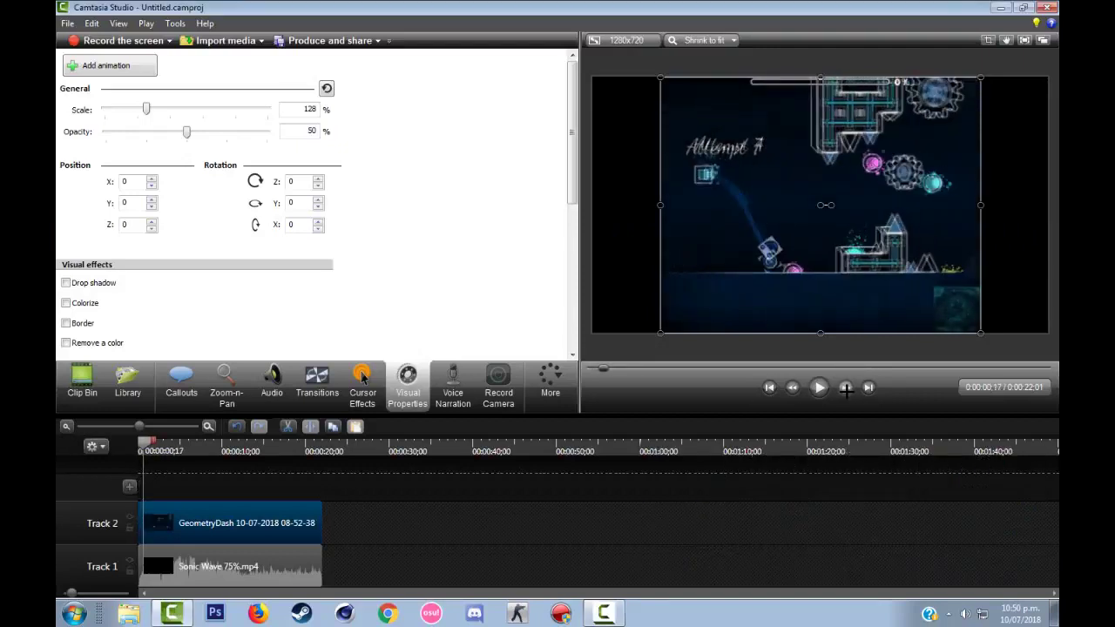
pyautogui.moveTo(886, 277); pyautogui.dragTo(840, 288)
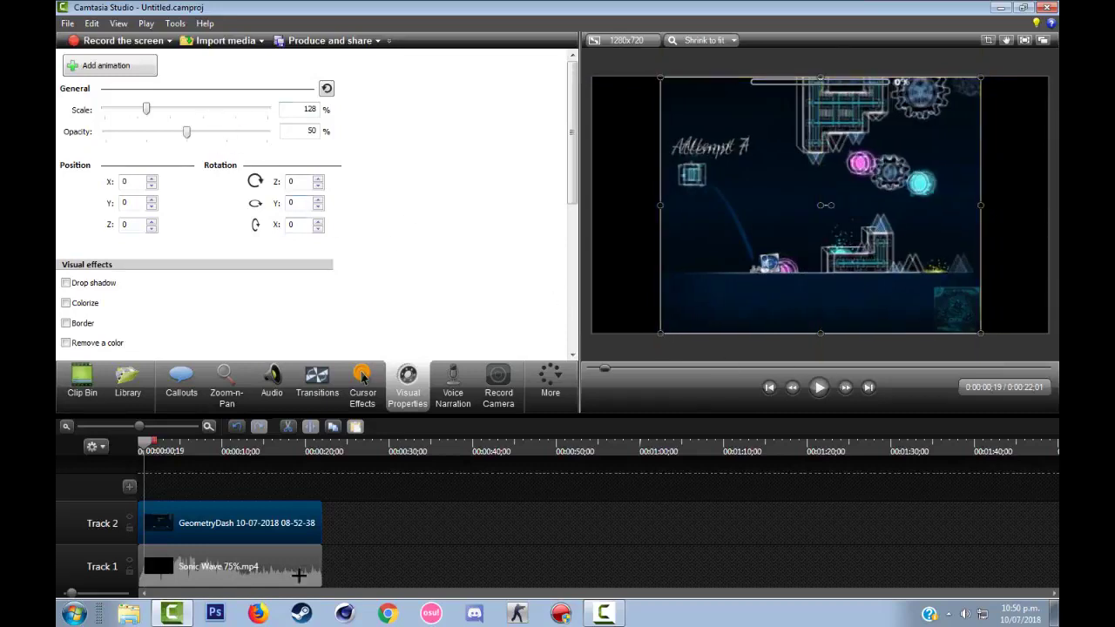
pyautogui.click(842, 386)
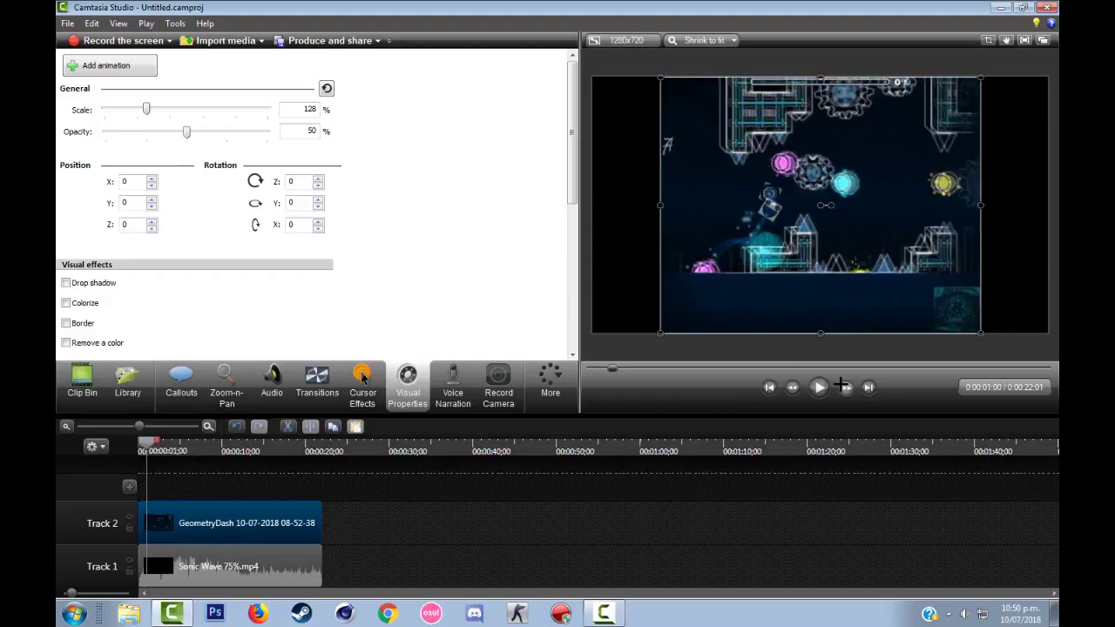